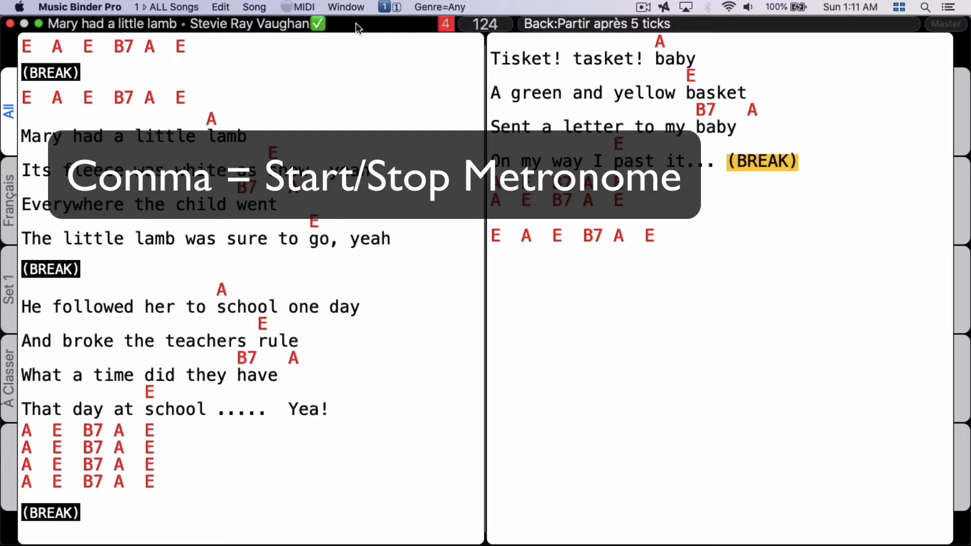
Step: Toggle the metronome sound, view the iConnectivity mio MIDI interface page in Safari, and return to Music Binder Pro
{"action": "key", "text": "shift+comma"}
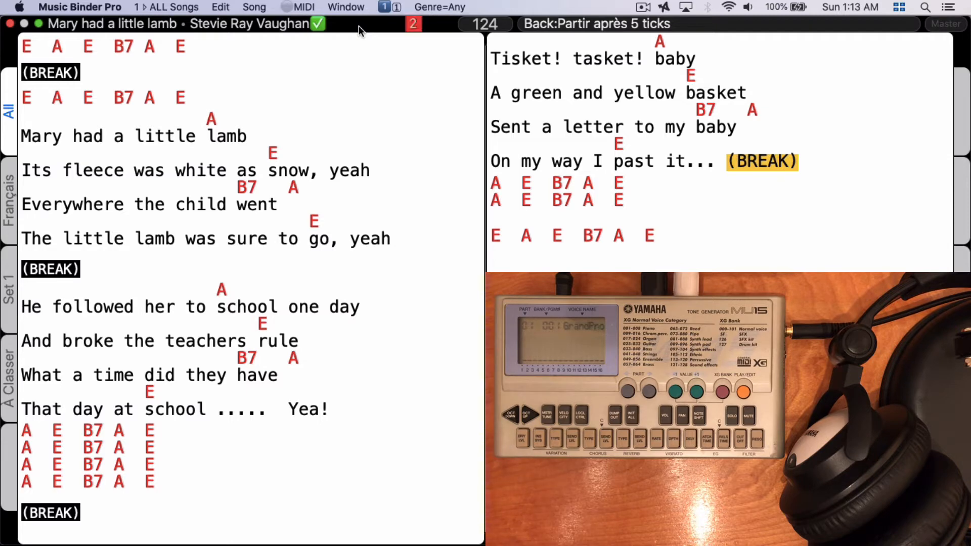
{"action": "key", "text": "super+Tab"}
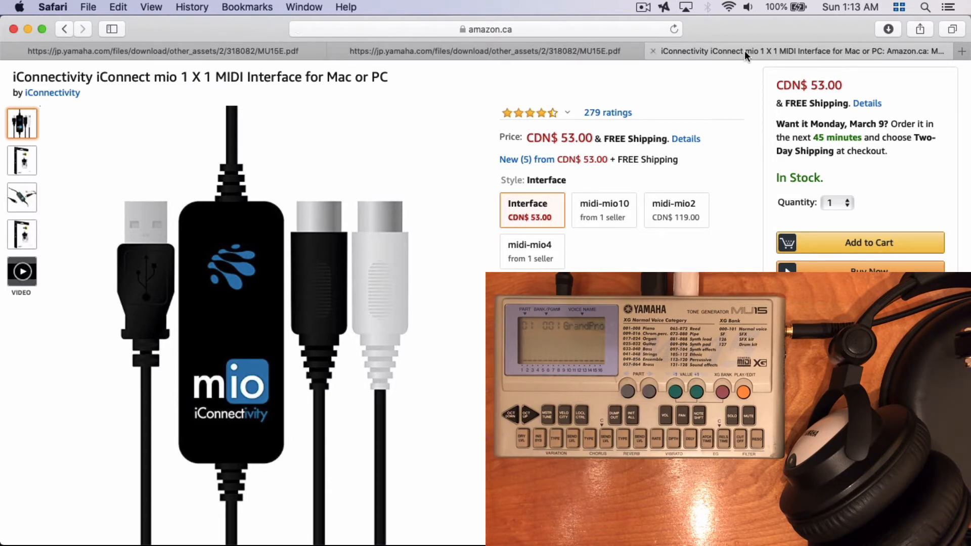
{"action": "key", "text": "super+Tab"}
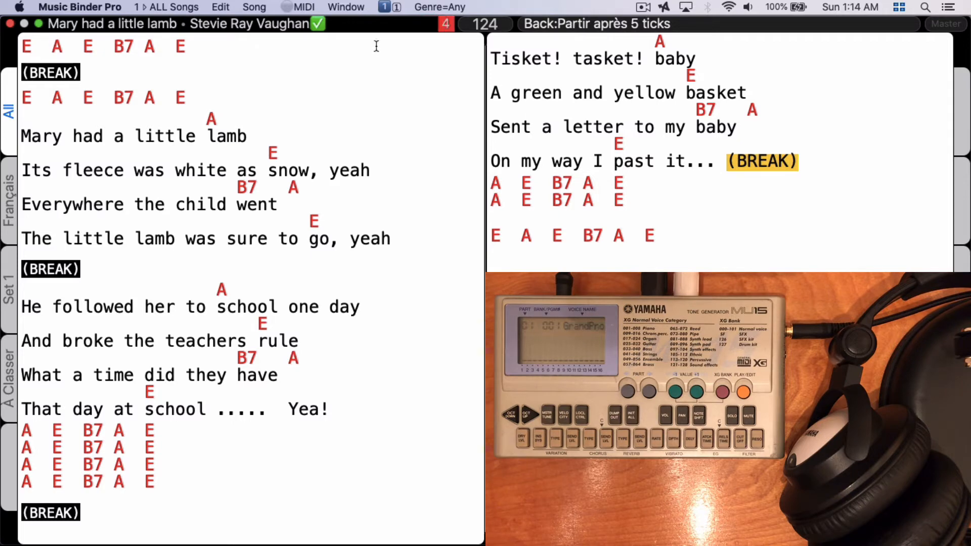
Step: In the Metronome Preferences, enable MIDI ticks for the mio destination and set its MIDI note to Metronome Click
{"action": "left_click", "coordinate": [304, 6]}
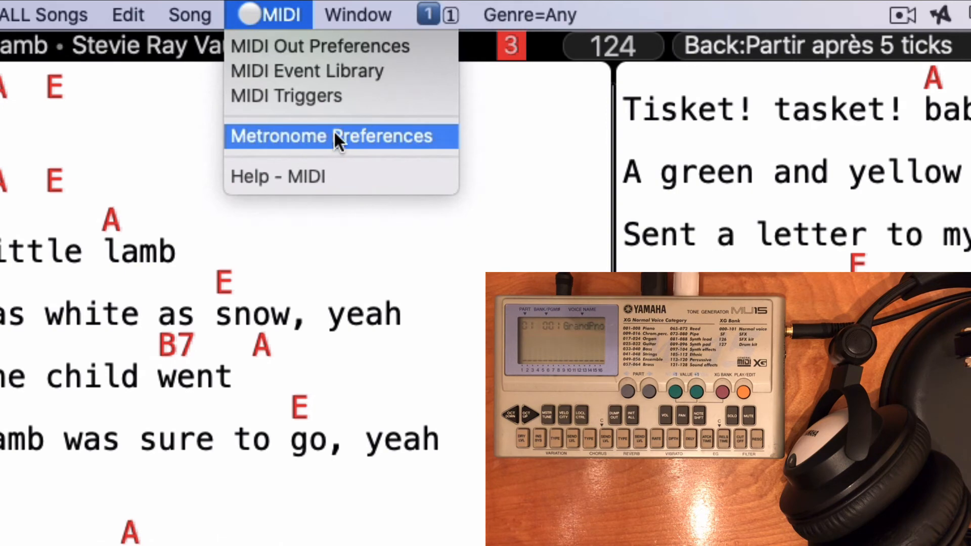
{"action": "left_click", "coordinate": [334, 135]}
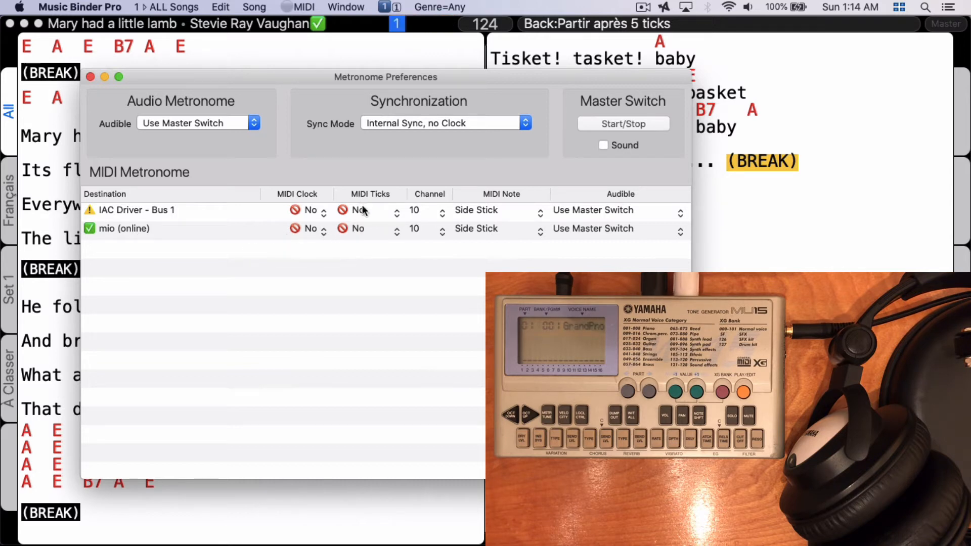
{"action": "left_click", "coordinate": [397, 231]}
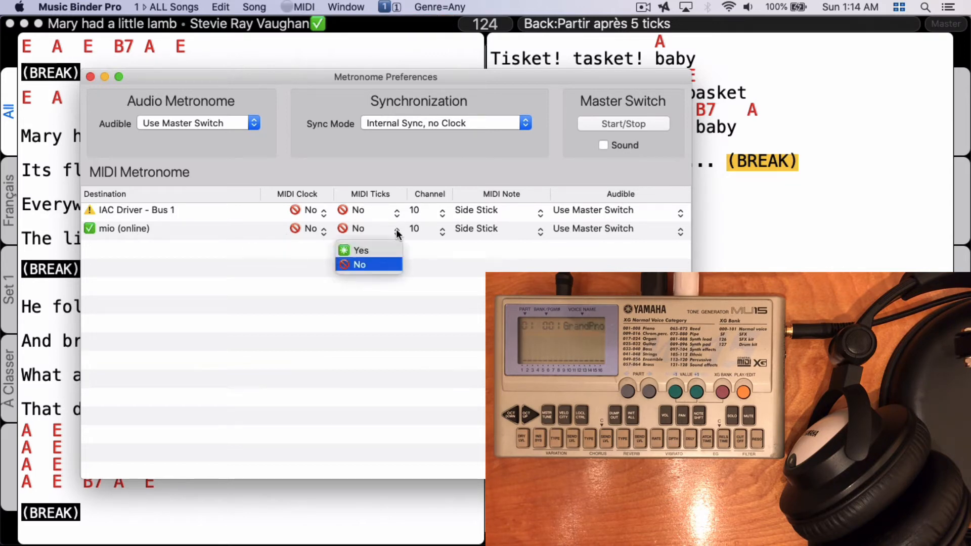
{"action": "left_click", "coordinate": [369, 248]}
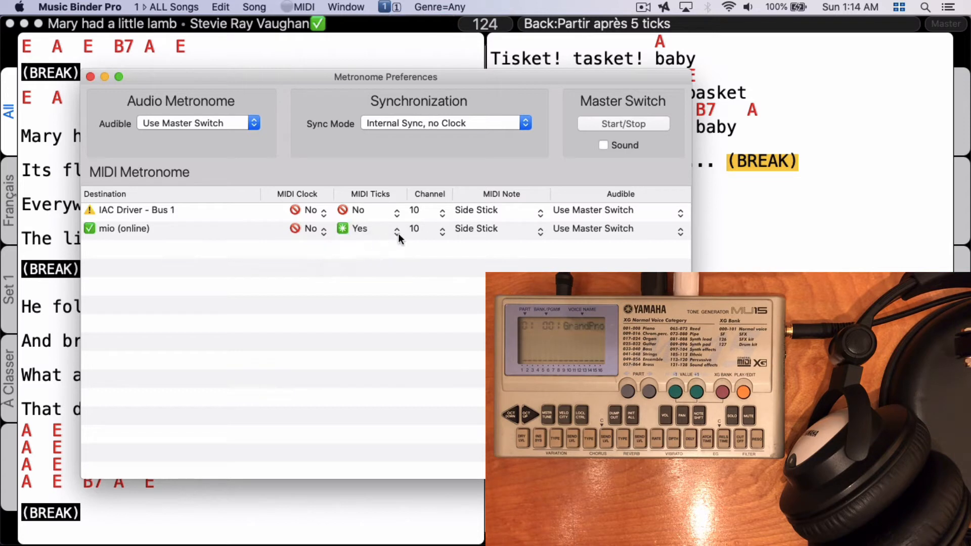
{"action": "left_click", "coordinate": [540, 233]}
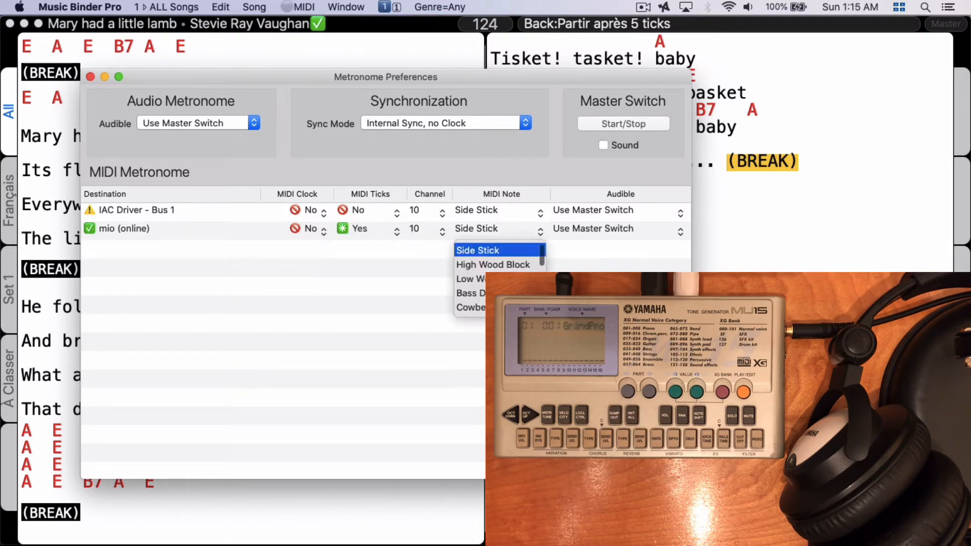
{"action": "scroll", "coordinate": [498, 278], "scroll_direction": "down", "scroll_amount": 2}
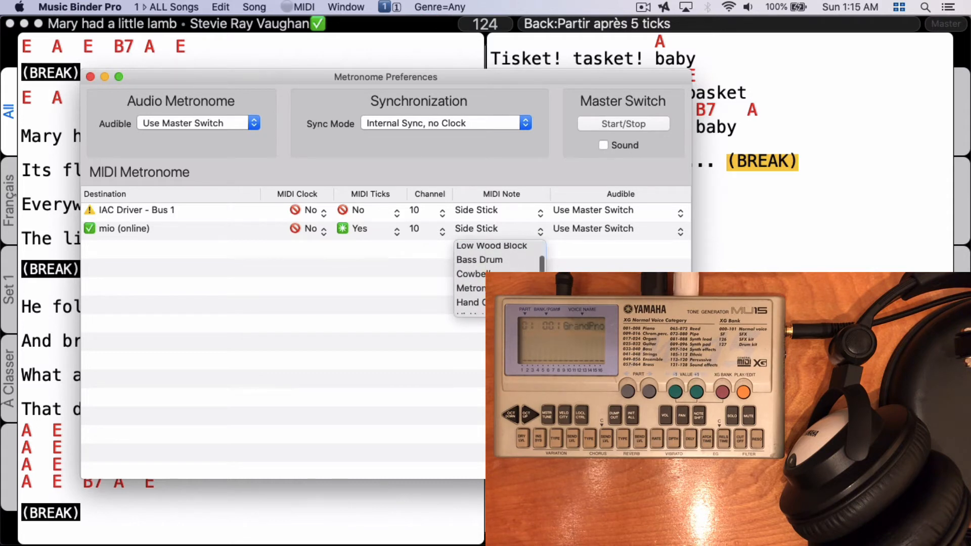
{"action": "left_click", "coordinate": [510, 288]}
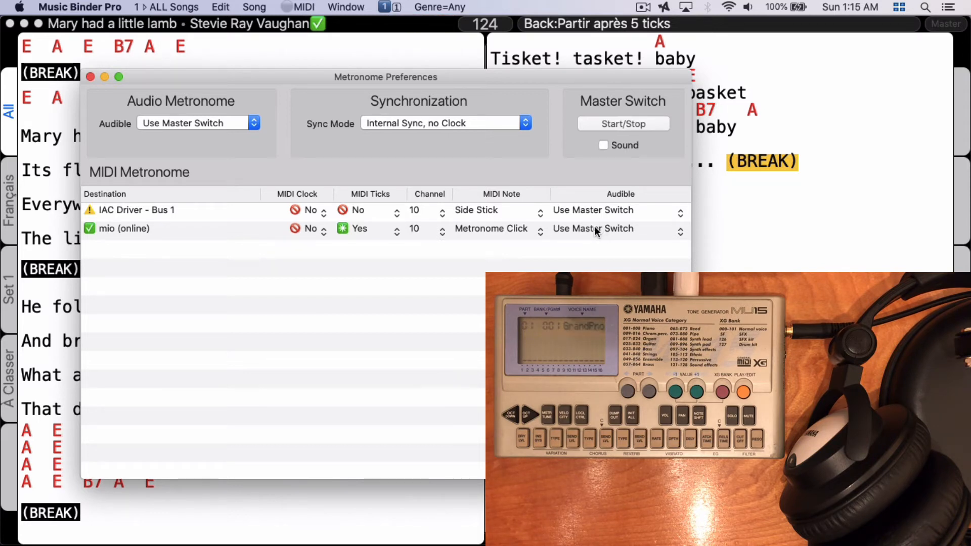
Step: Try the master switch sound on and off, and set the mio destination's audible mode to Always Audible
{"action": "left_click", "coordinate": [602, 143]}
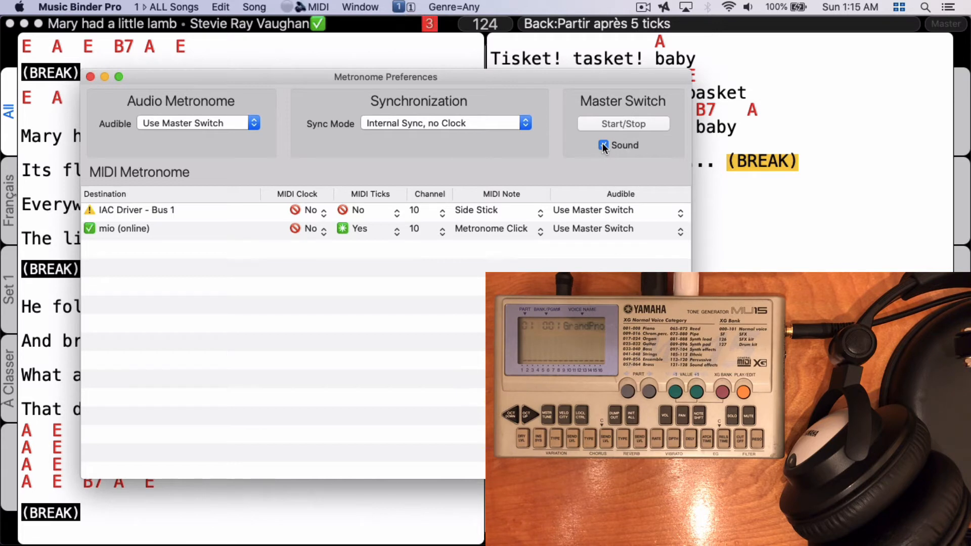
{"action": "left_click", "coordinate": [602, 145]}
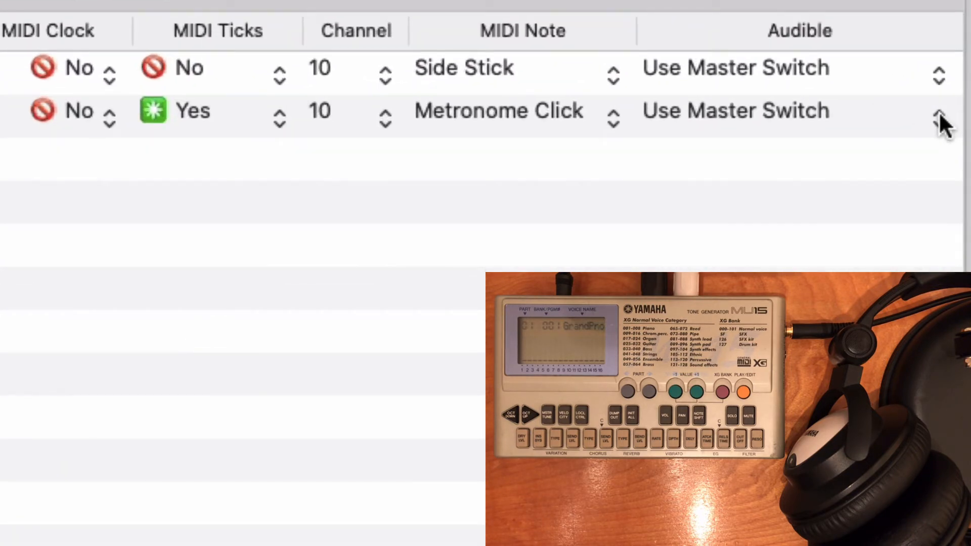
{"action": "left_click", "coordinate": [936, 113]}
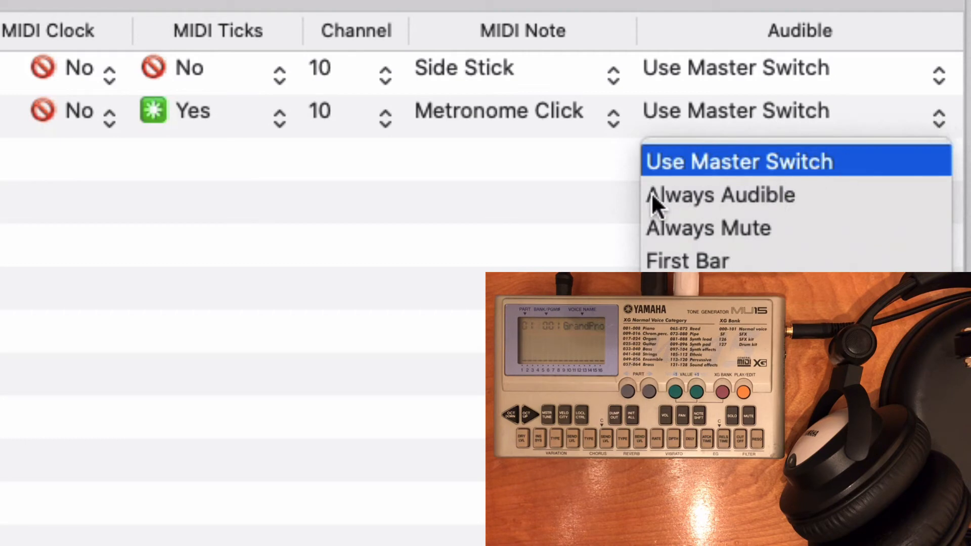
{"action": "left_click", "coordinate": [726, 194]}
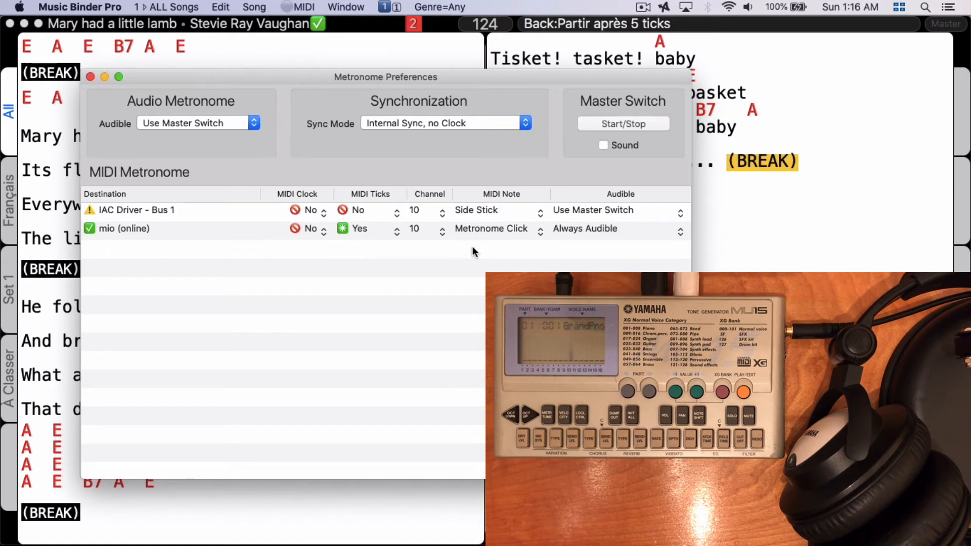
{"action": "left_click", "coordinate": [90, 77]}
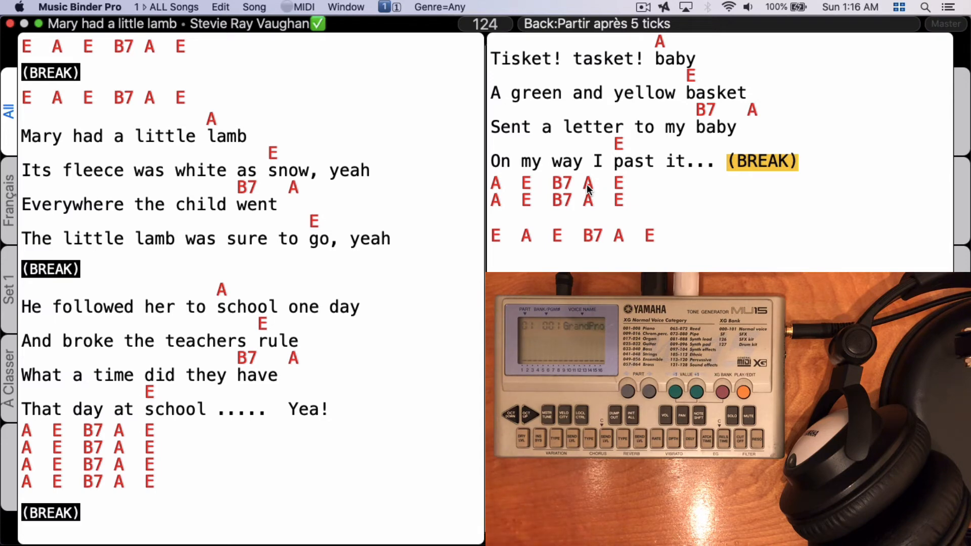
Step: Switch to Safari and look up the reverb send level control number in the Yamaha MU15 owner's manual
{"action": "key", "text": "super+Tab"}
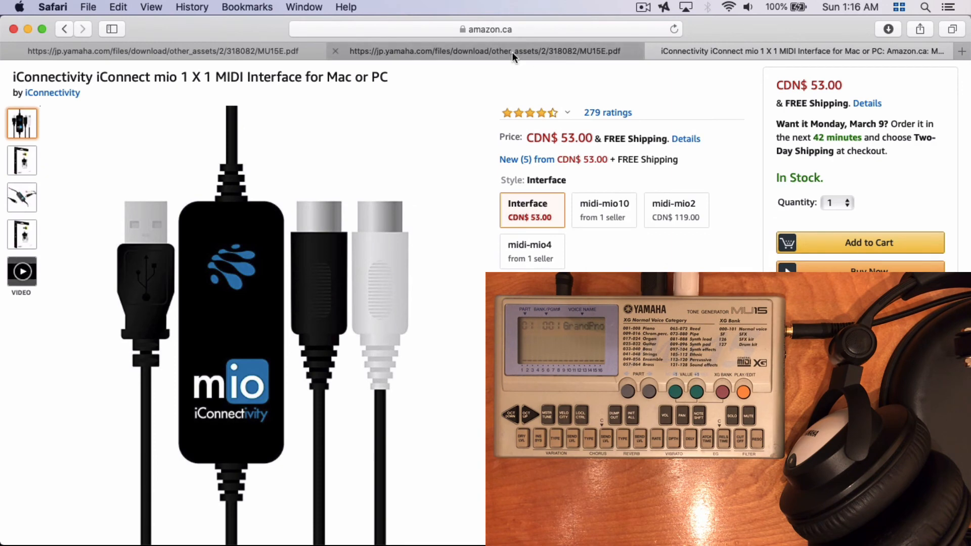
{"action": "left_click", "coordinate": [511, 52]}
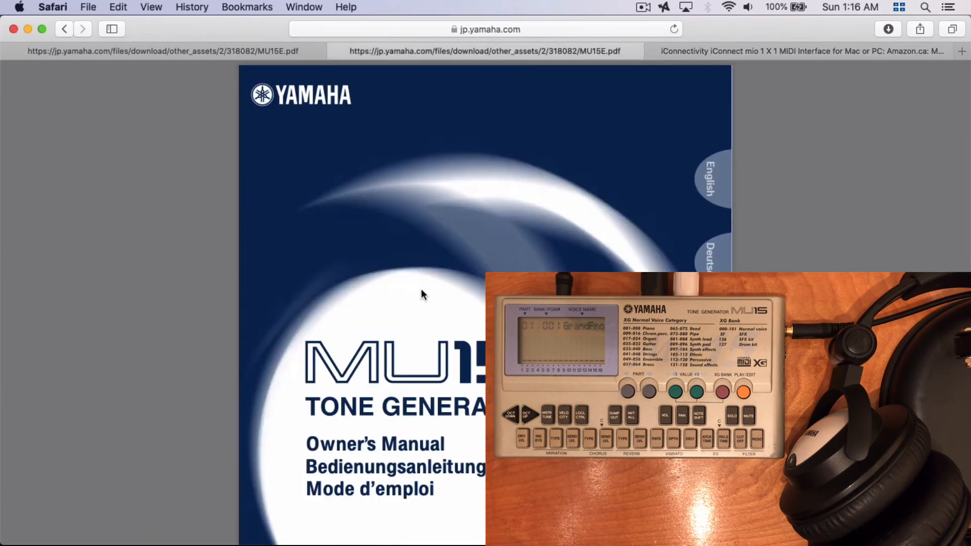
{"action": "left_click", "coordinate": [224, 53]}
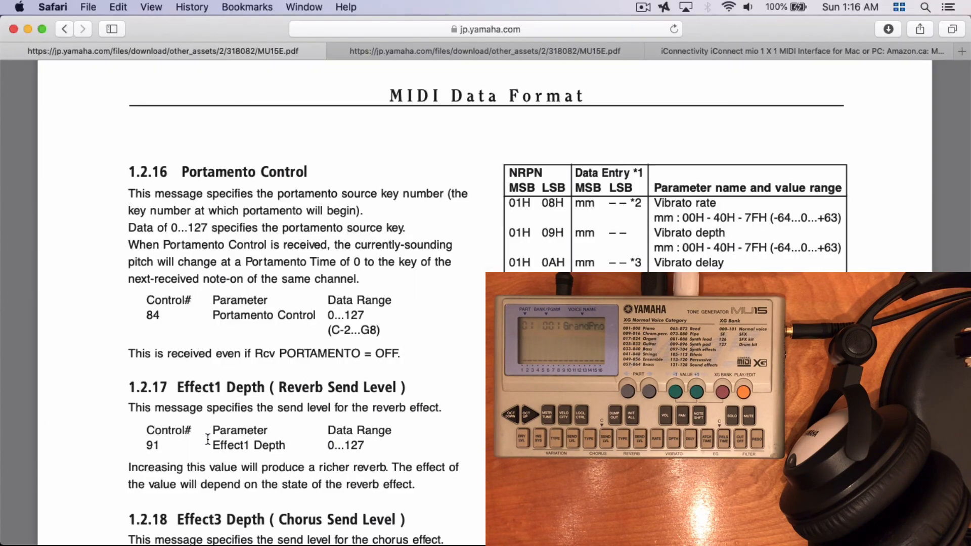
Step: Switch to Music Binder Pro and add a MIDI Control Change event to the DEFAULT group in the MIDI Event Library
{"action": "key", "text": "super+Tab"}
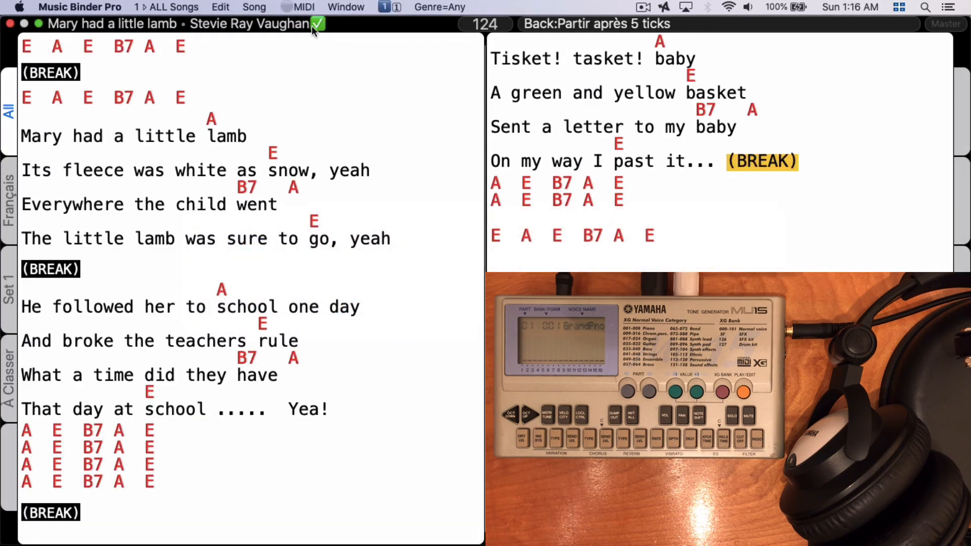
{"action": "left_click", "coordinate": [304, 5]}
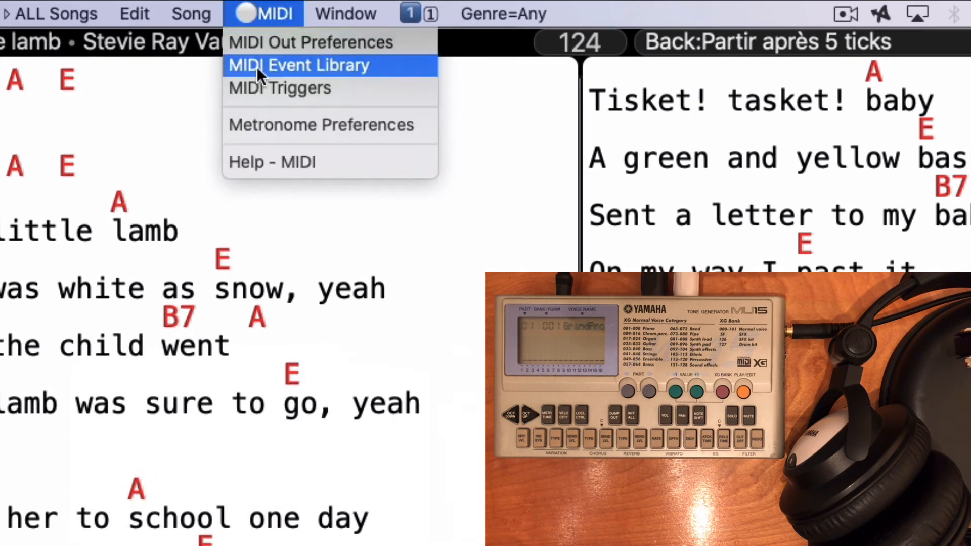
{"action": "left_click", "coordinate": [299, 62]}
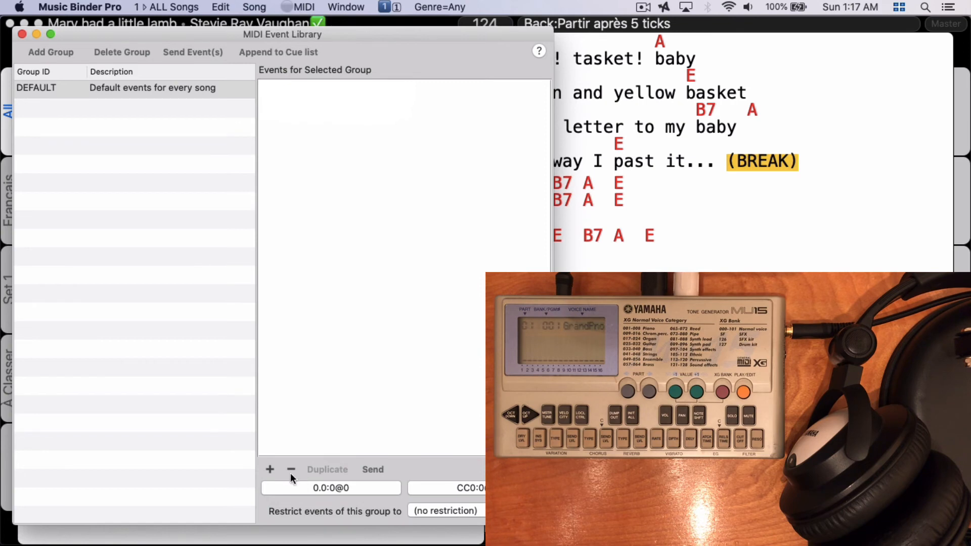
{"action": "left_click", "coordinate": [269, 469]}
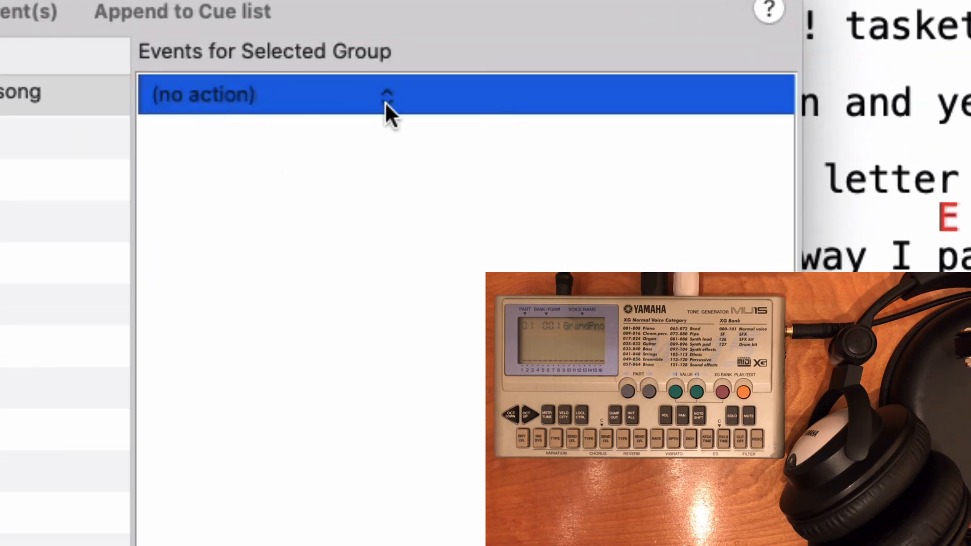
{"action": "left_click", "coordinate": [387, 98]}
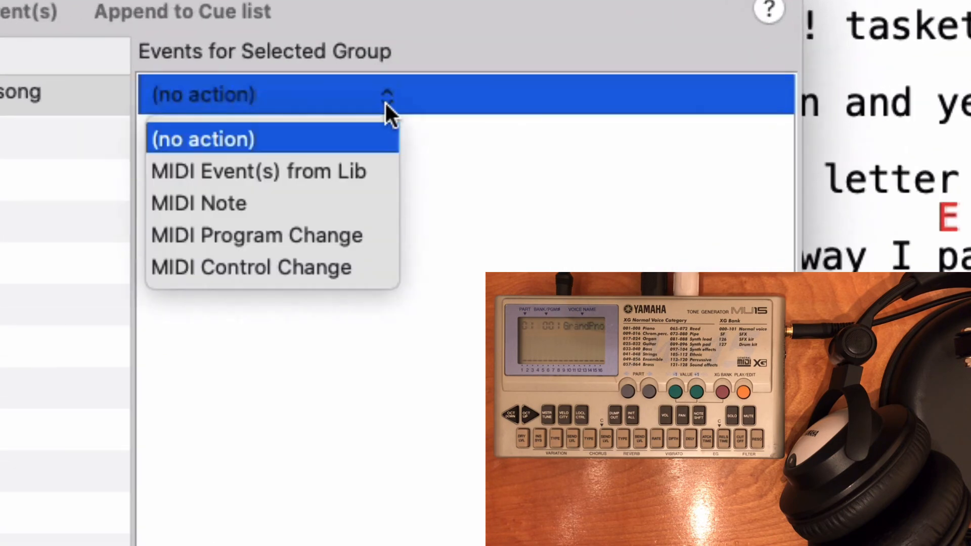
{"action": "left_click", "coordinate": [222, 266]}
Step: Set the control change event to controller 91, value 0 on channel Ch10, and close the MIDI Event Library
{"action": "left_click", "coordinate": [430, 92]}
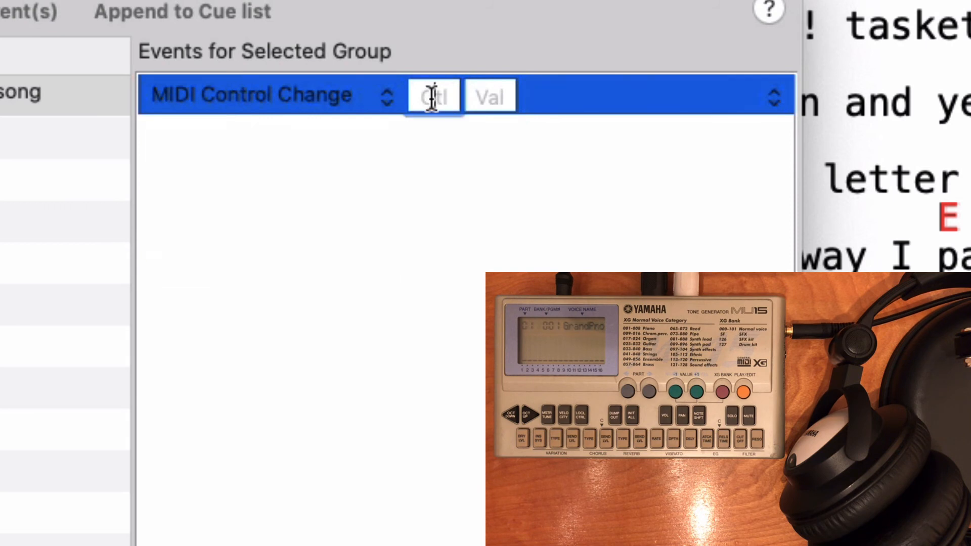
{"action": "type", "text": "91"}
{"action": "left_click", "coordinate": [498, 93]}
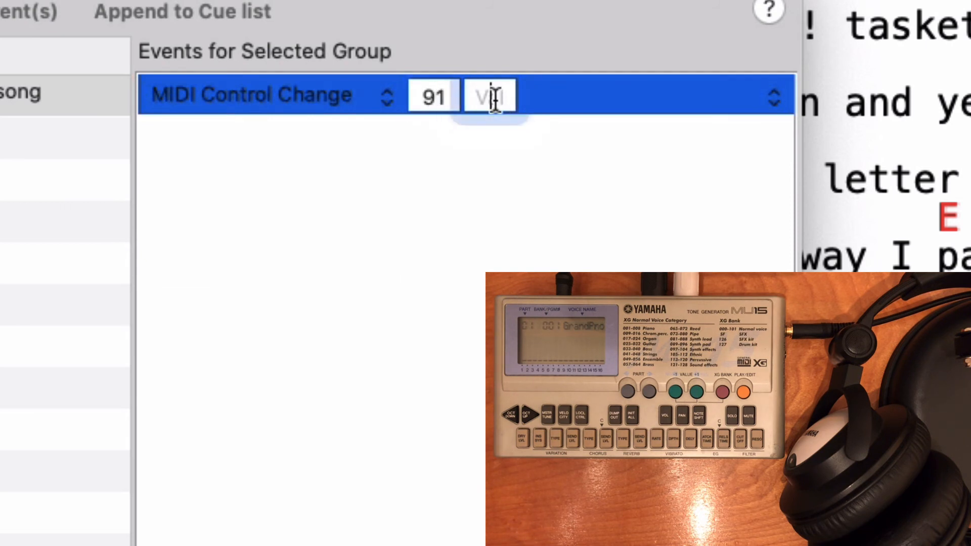
{"action": "type", "text": "0"}
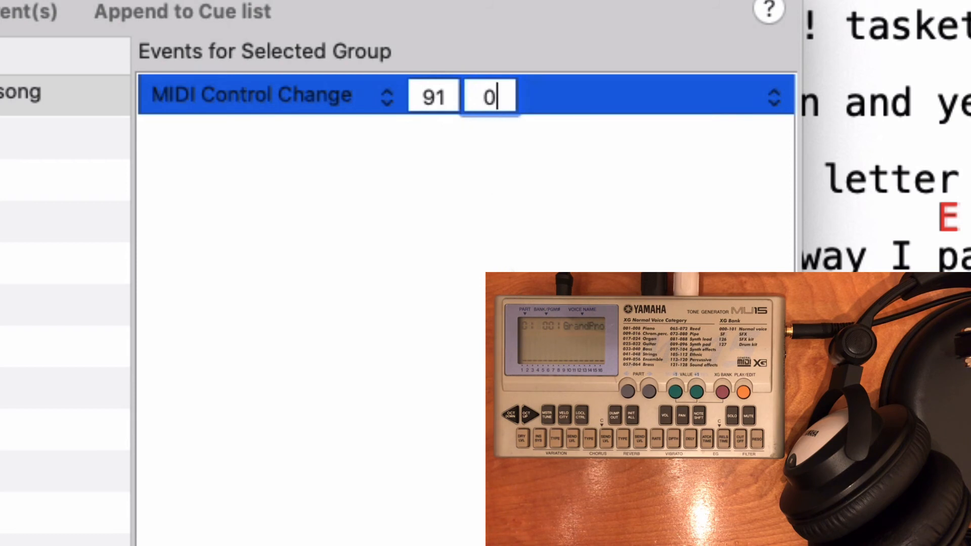
{"action": "left_click", "coordinate": [772, 95]}
{"action": "scroll", "coordinate": [693, 242], "scroll_direction": "down", "scroll_amount": 8}
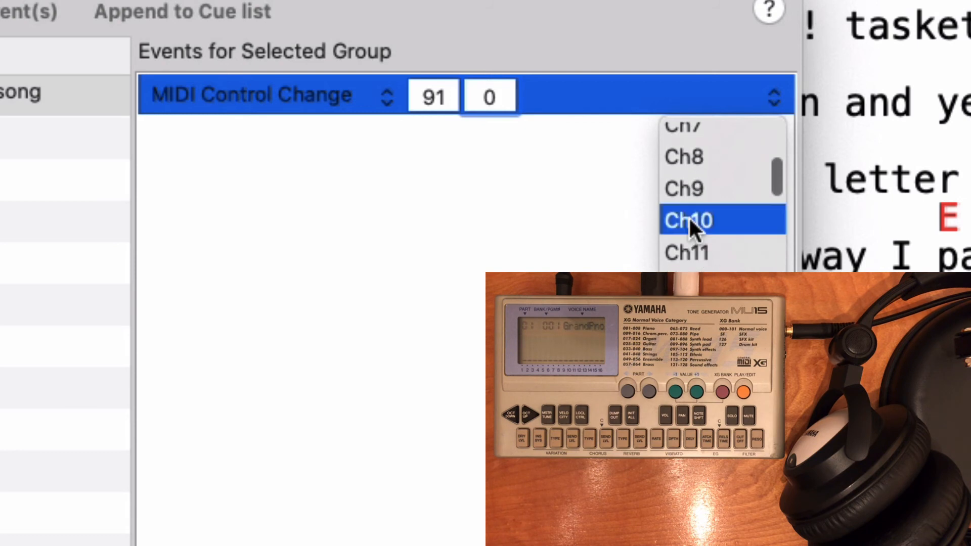
{"action": "left_click", "coordinate": [693, 222]}
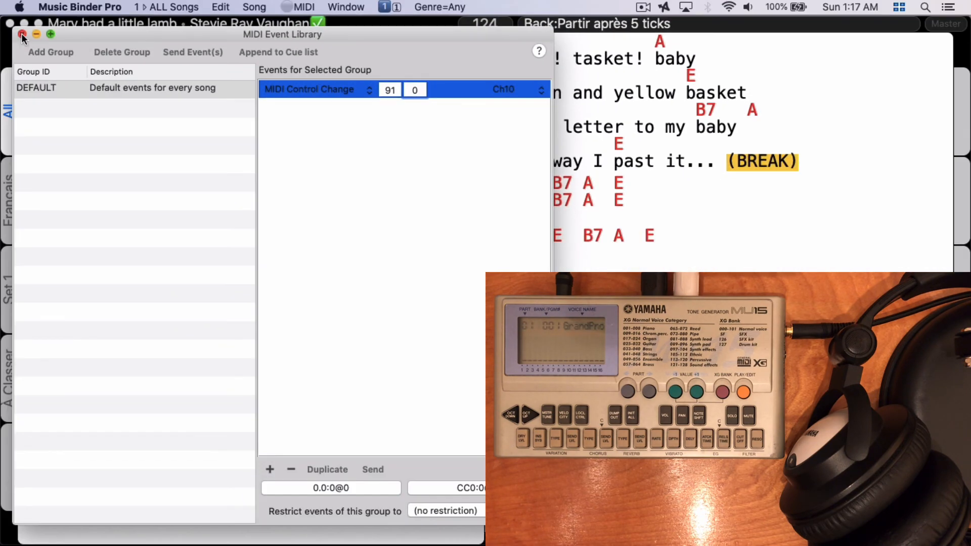
{"action": "left_click", "coordinate": [22, 34]}
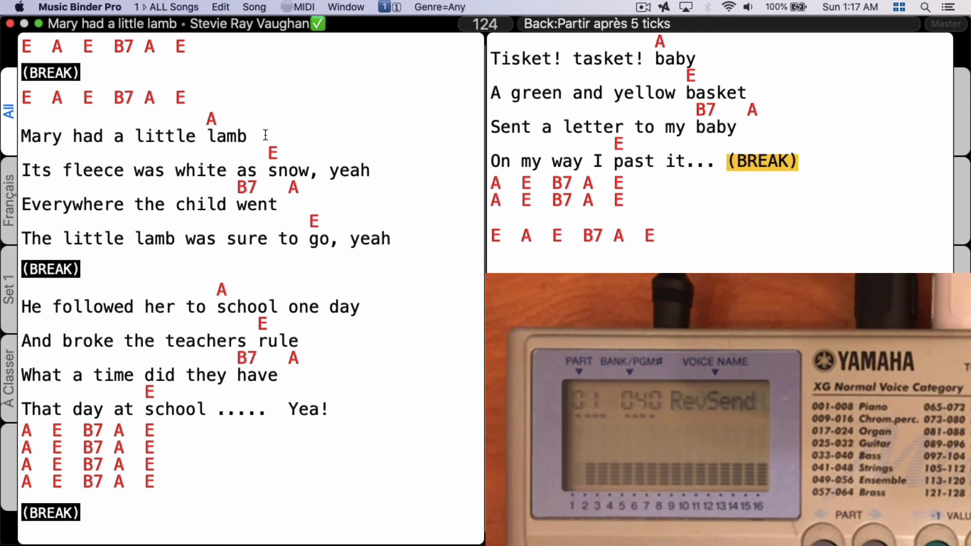
Step: Advance to the next song, and jump to the song Save Tonight by searching for "sav"
{"action": "key", "text": "Right"}
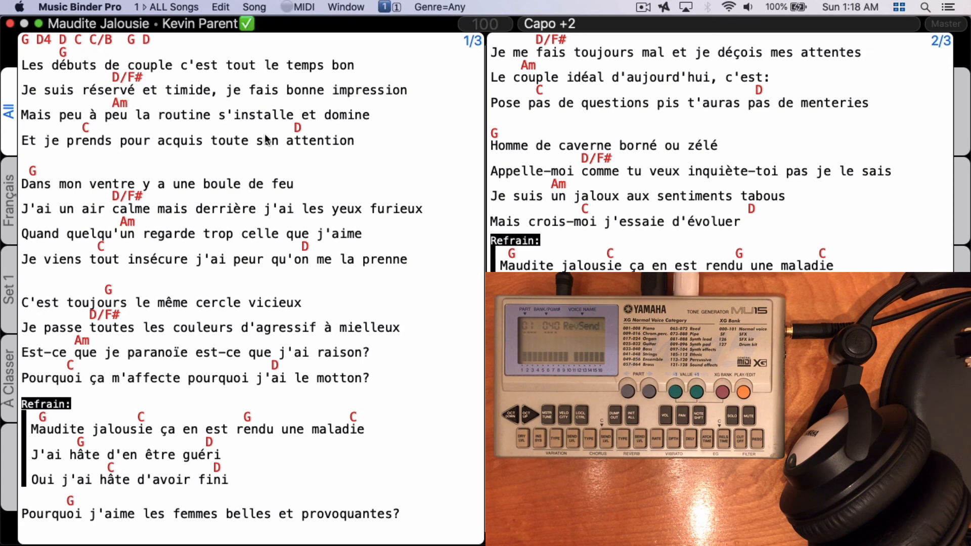
{"action": "type", "text": "sav"}
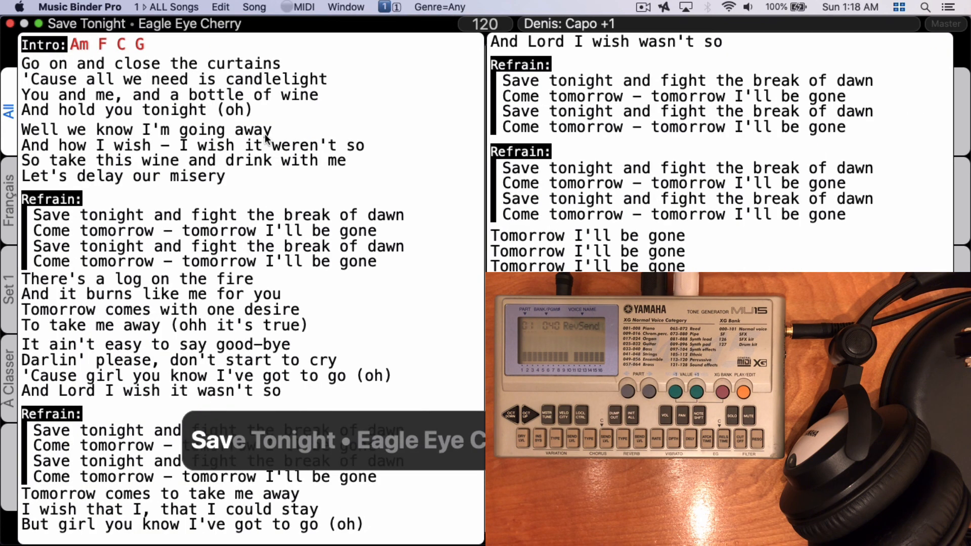